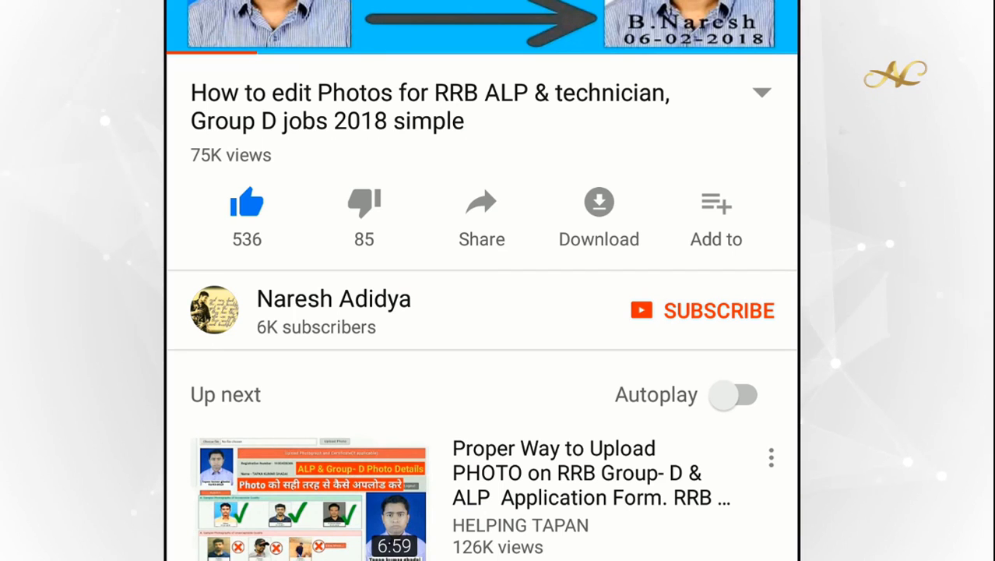
pyautogui.click(702, 310)
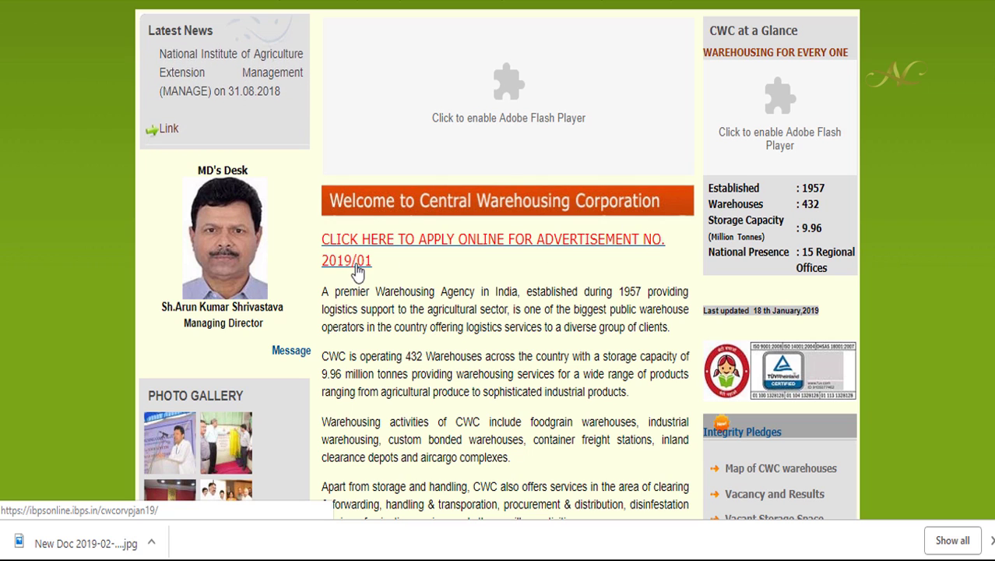
# Step: Open the online application for Advertisement No. 2019/01 and start a new registration
pyautogui.click(412, 246)
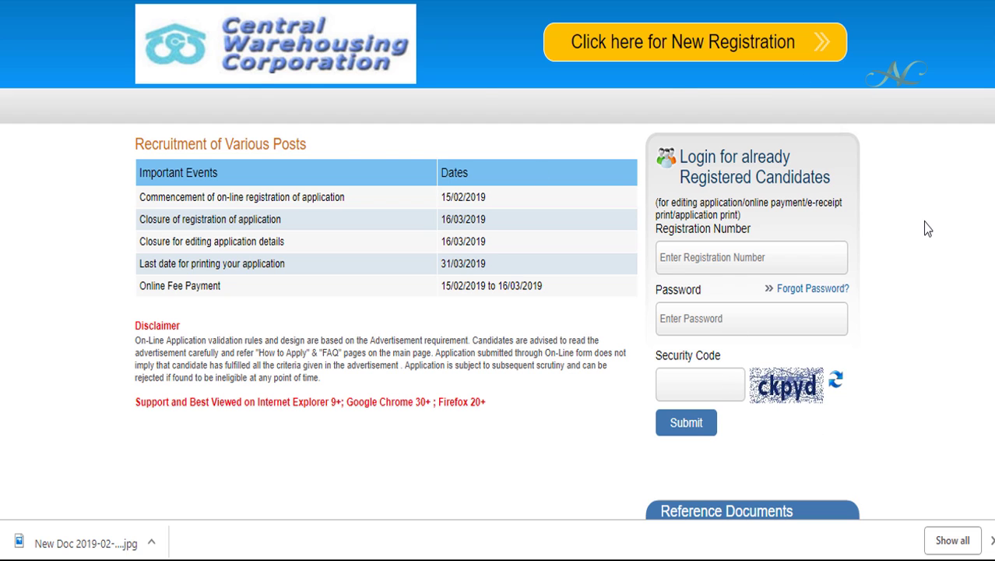
pyautogui.scroll(-2, 922, 292)
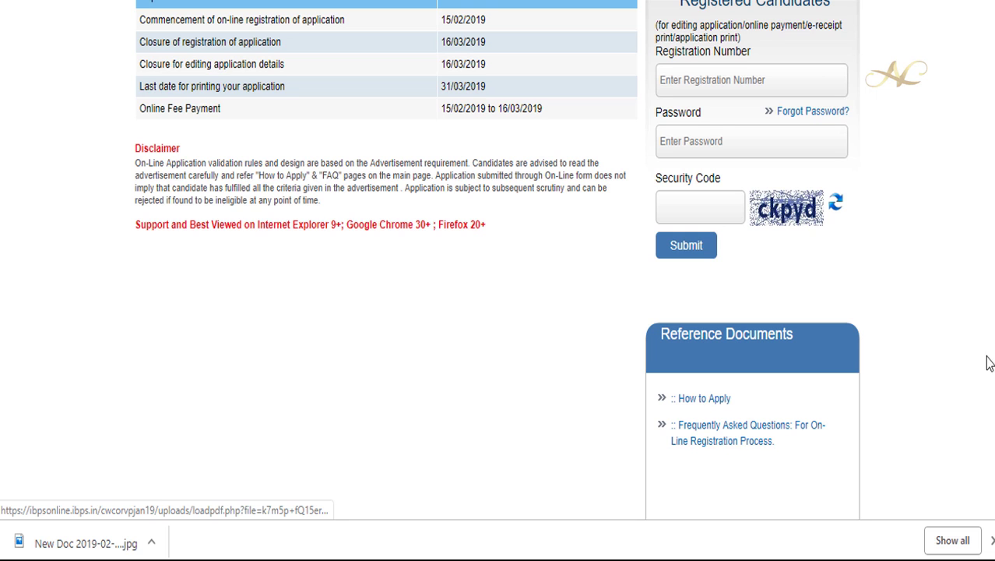
pyautogui.scroll(3, 910, 283)
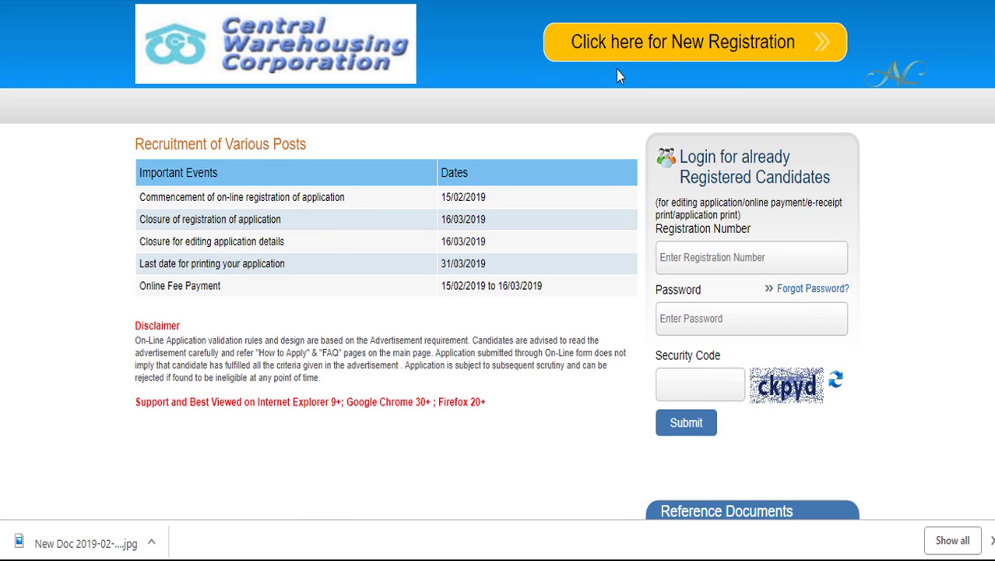
pyautogui.click(762, 45)
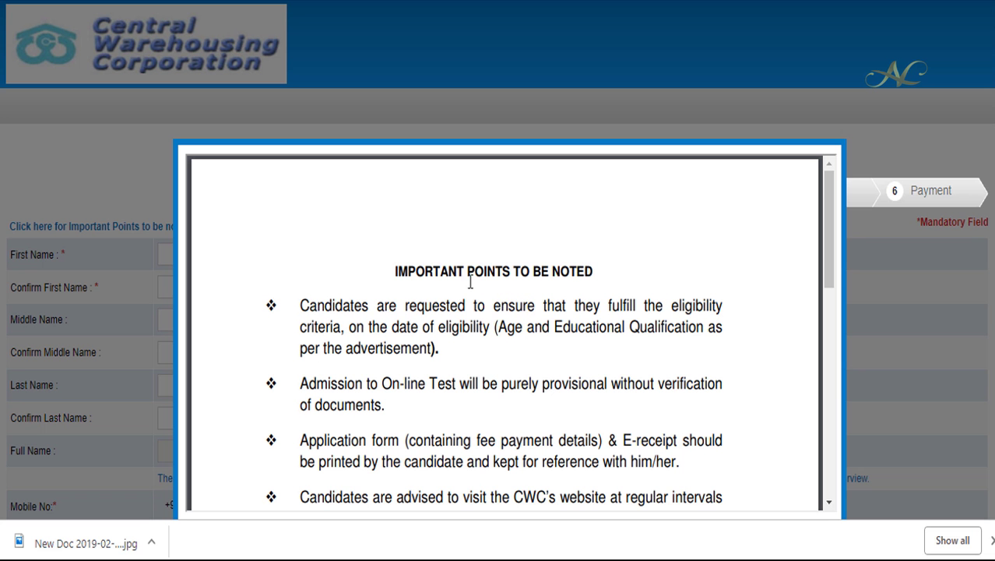
# Step: Read through the important points to be noted and continue to the registration form
pyautogui.scroll(-1, 556, 258)
pyautogui.scroll(-10, 556, 258)
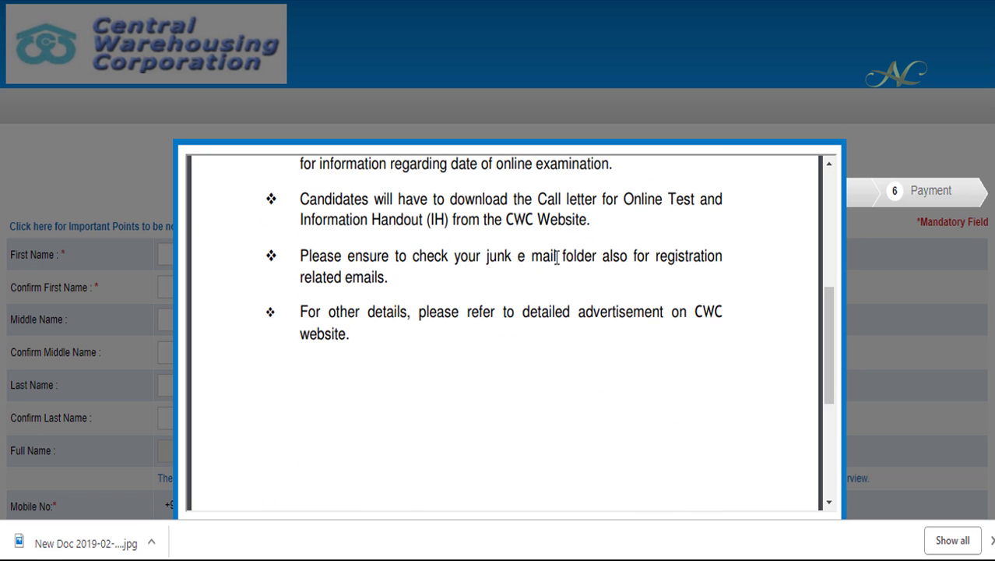
pyautogui.scroll(-5, 824, 283)
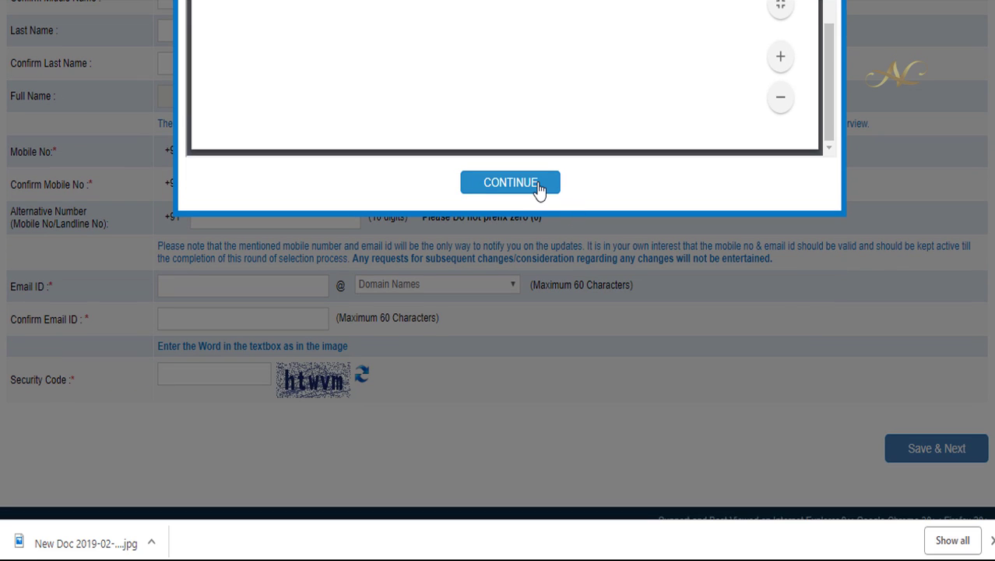
pyautogui.scroll(5, 613, 184)
pyautogui.scroll(-3, 577, 279)
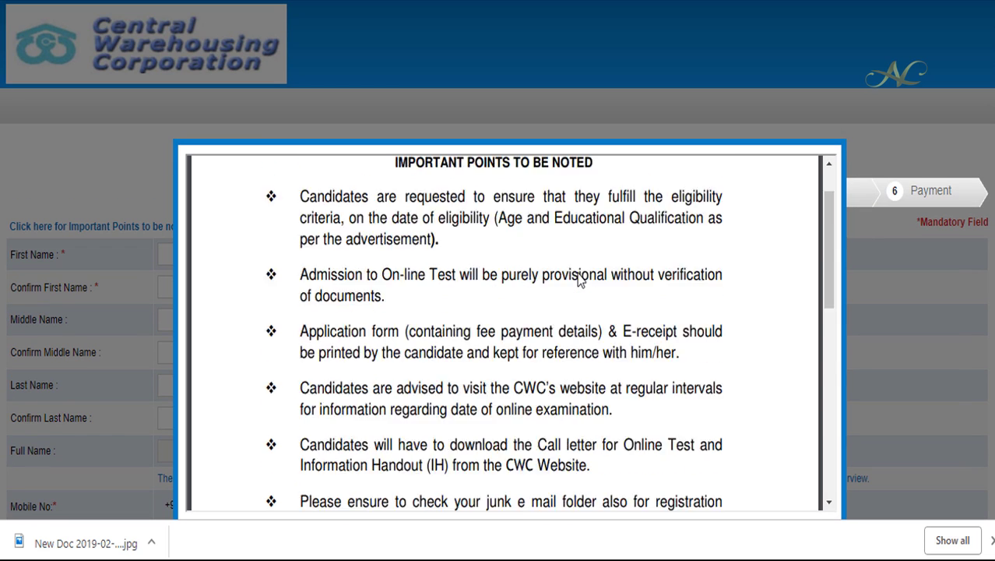
pyautogui.scroll(-5, 580, 280)
pyautogui.click(527, 169)
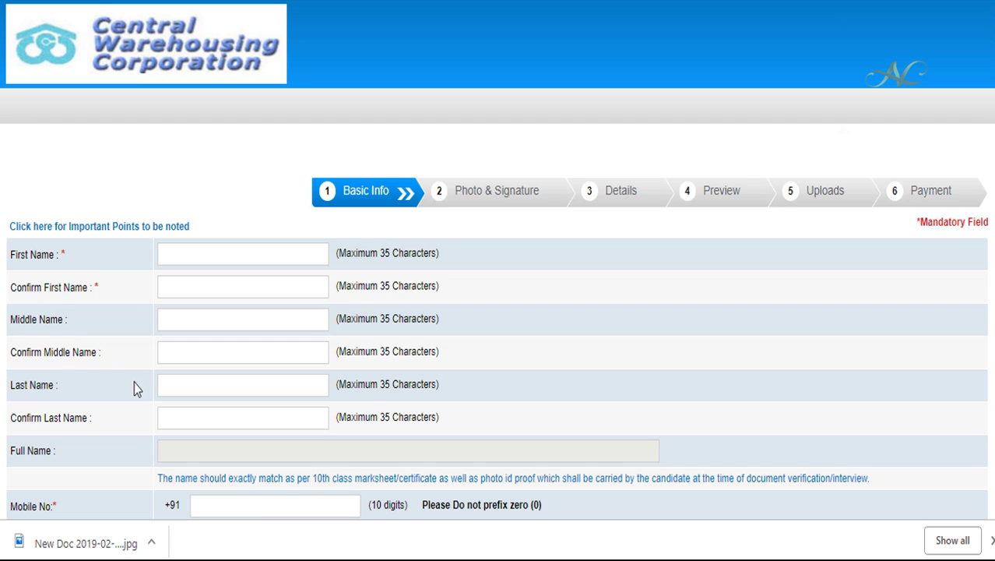
# Step: Examine the Basic Info form's name, mobile number, email ID and security code fields, including the available email domain names
pyautogui.scroll(-2, 134, 382)
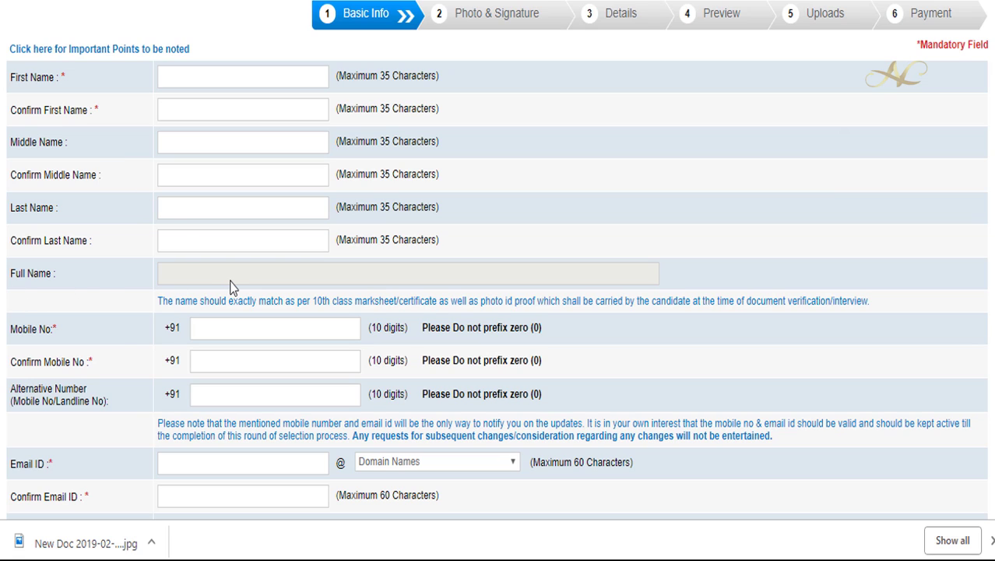
pyautogui.click(260, 333)
pyautogui.scroll(-3, 228, 310)
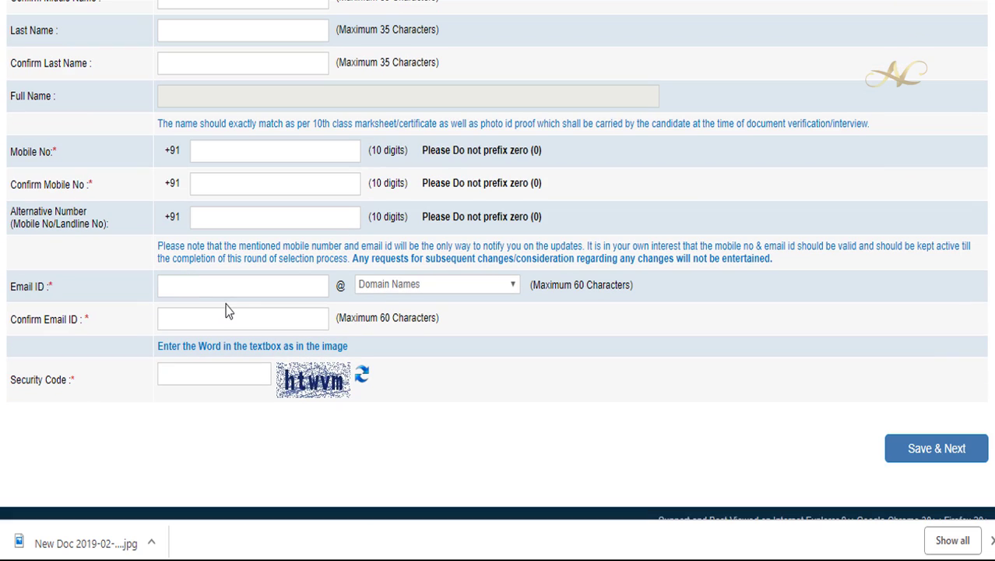
pyautogui.click(447, 286)
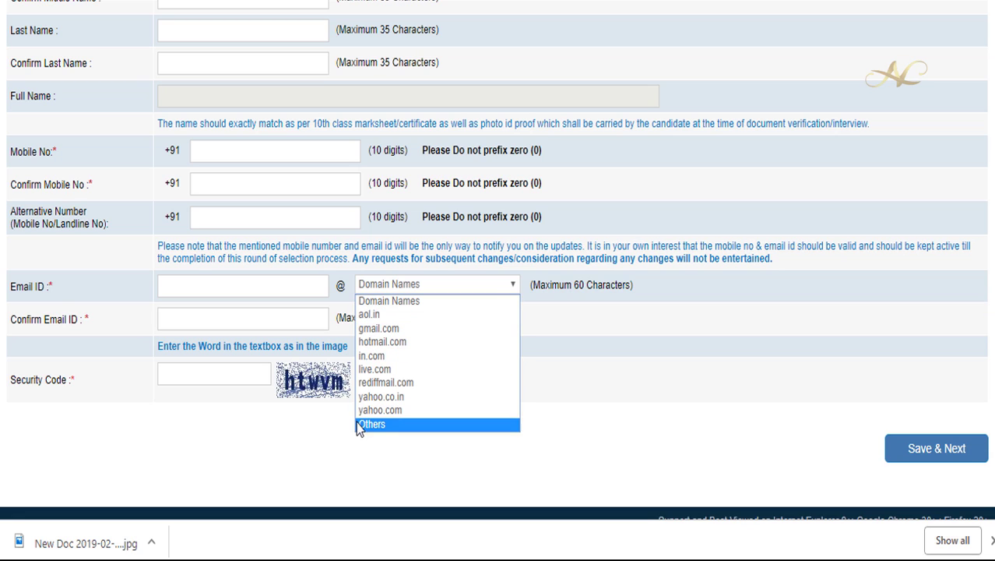
pyautogui.click(323, 442)
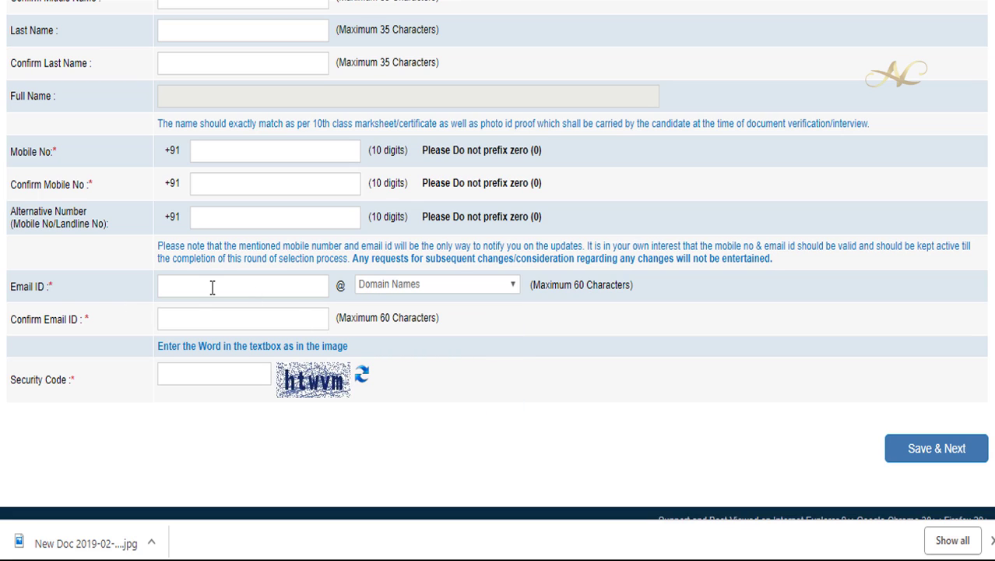
pyautogui.click(207, 320)
pyautogui.scroll(5, 595, 318)
pyautogui.scroll(-5, 595, 317)
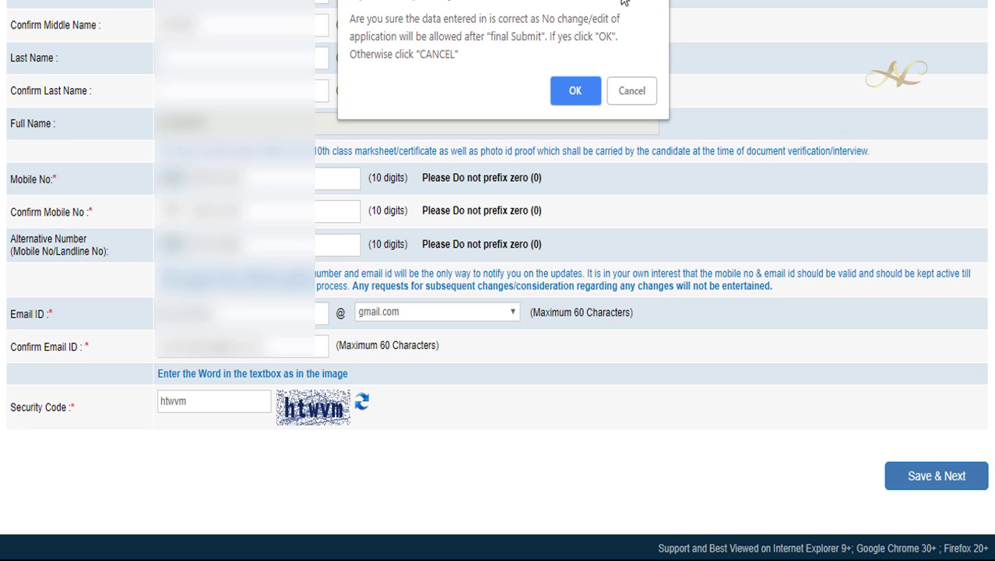
# Step: Confirm the entered basic information and proceed past the Photo & Signature stage to the Details stage
pyautogui.click(576, 90)
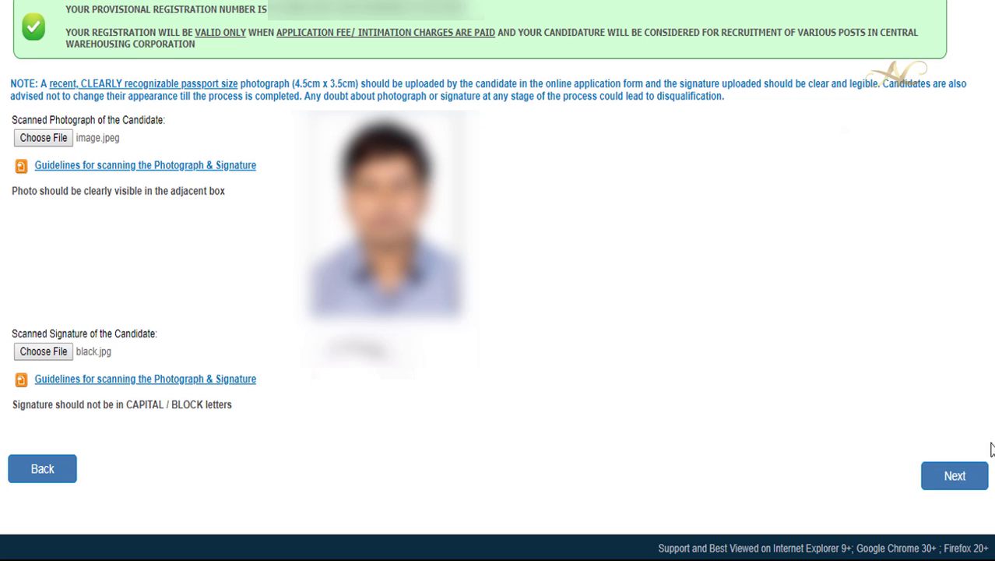
pyautogui.click(966, 484)
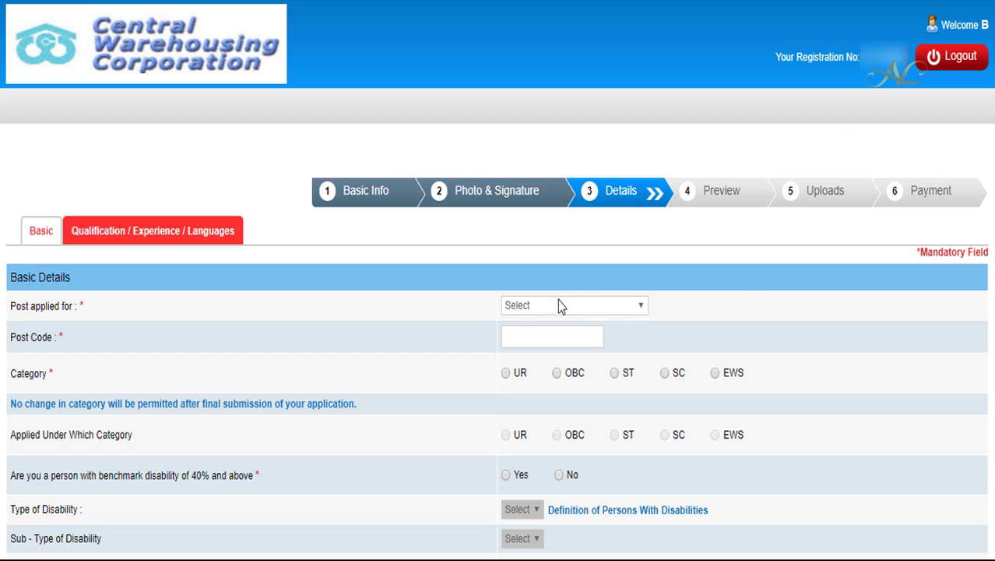
# Step: Set the post applied for to Accountant in the Basic Details
pyautogui.click(599, 308)
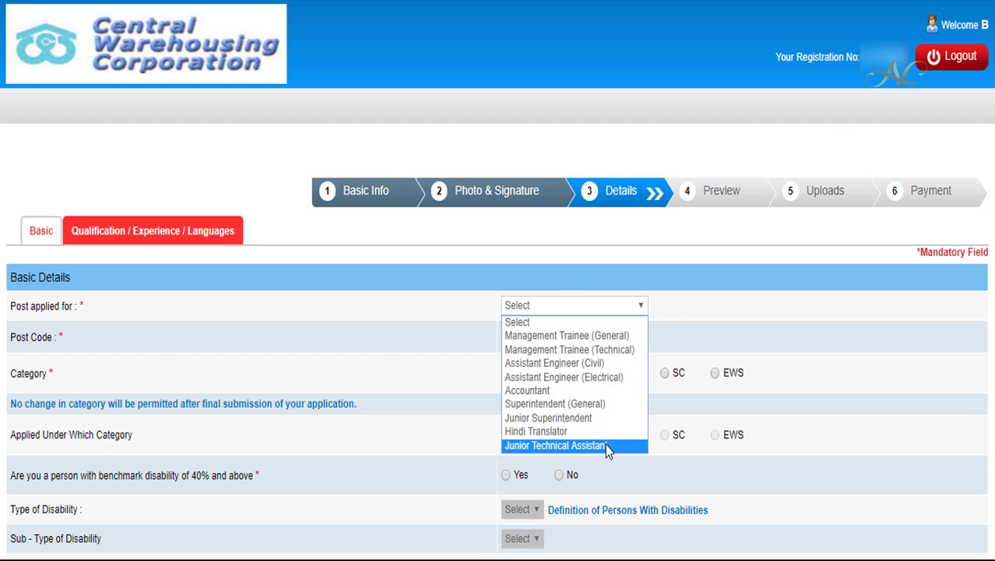
pyautogui.click(677, 275)
pyautogui.click(537, 307)
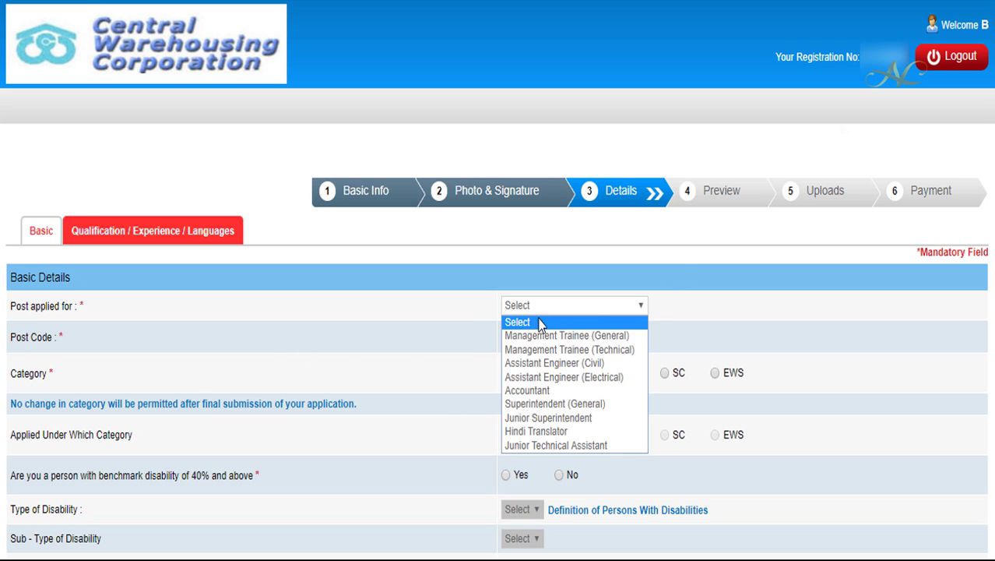
pyautogui.click(530, 389)
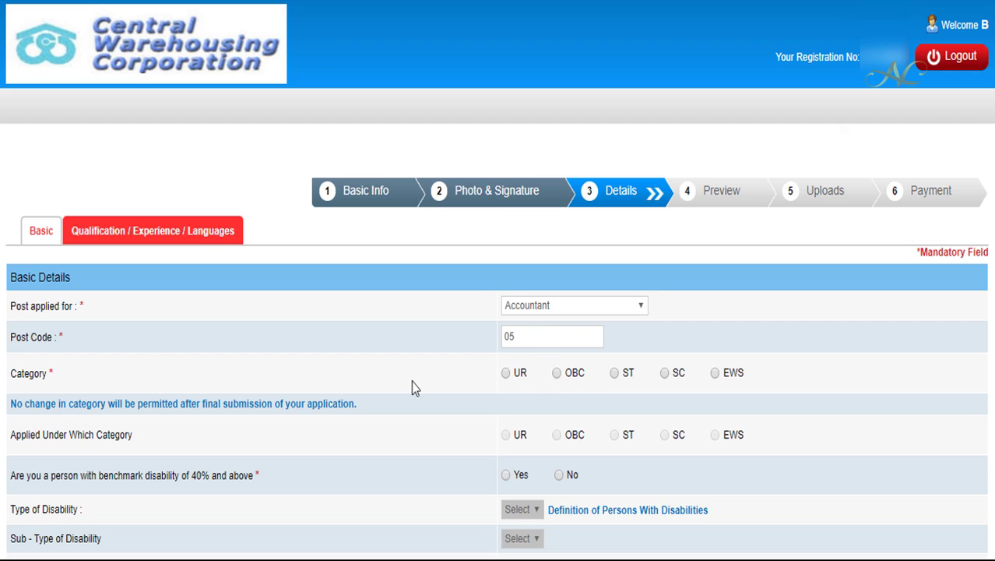
# Step: Examine the category, disability, religion, ex-serviceman, departmental candidate and nationality questions, including the religion and nationality options
pyautogui.scroll(-2, 598, 384)
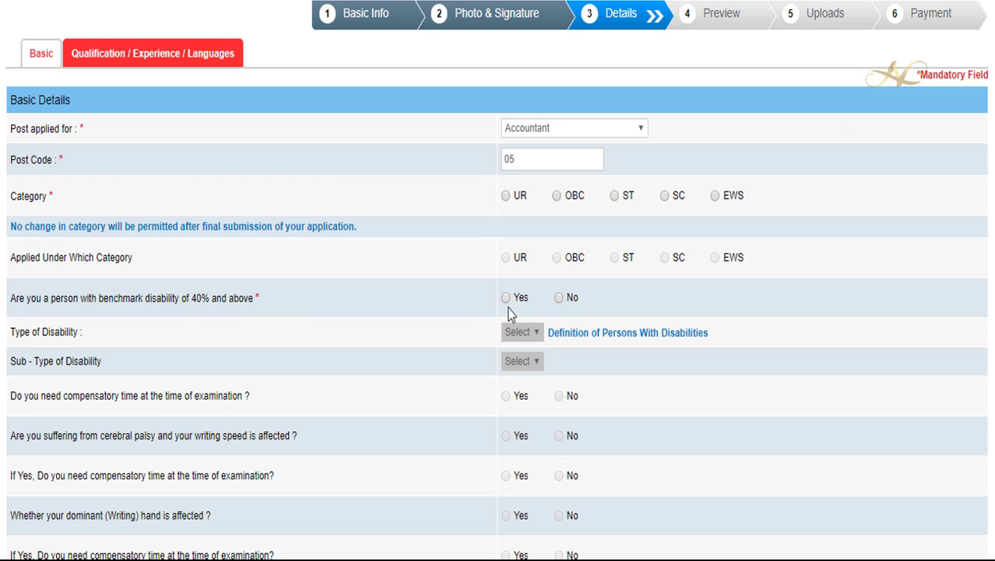
pyautogui.scroll(-2, 588, 357)
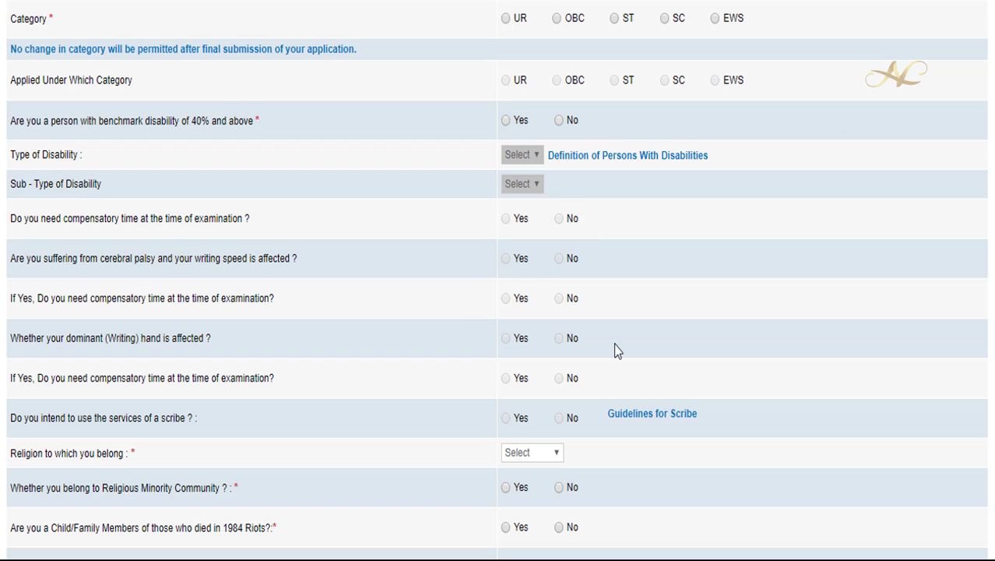
pyautogui.scroll(-2, 582, 413)
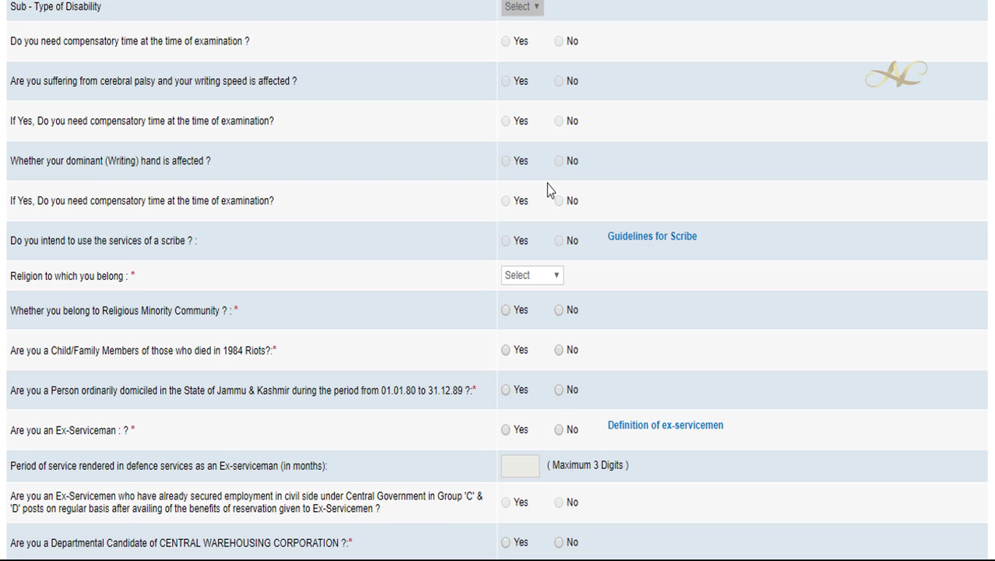
pyautogui.click(519, 278)
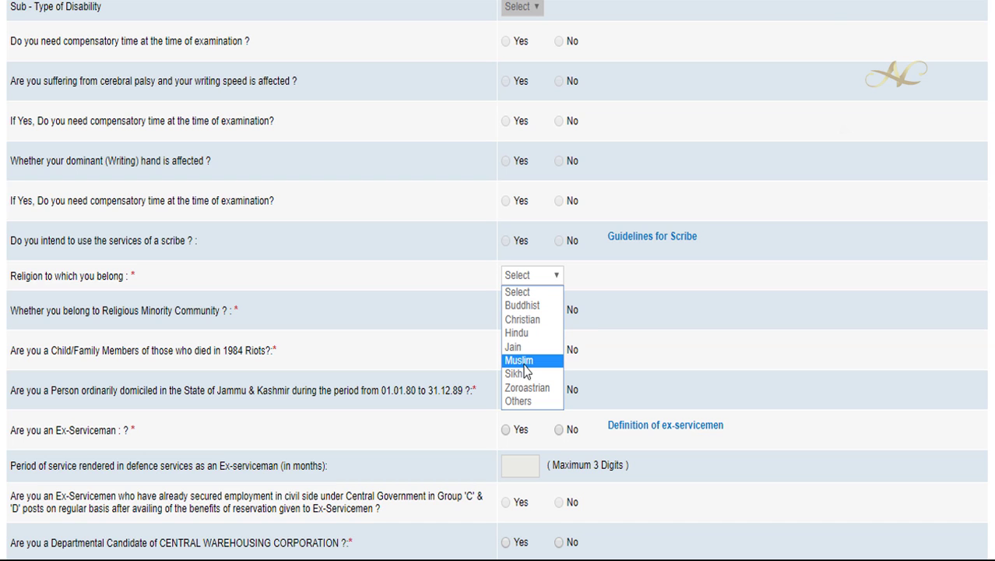
pyautogui.scroll(-3, 211, 159)
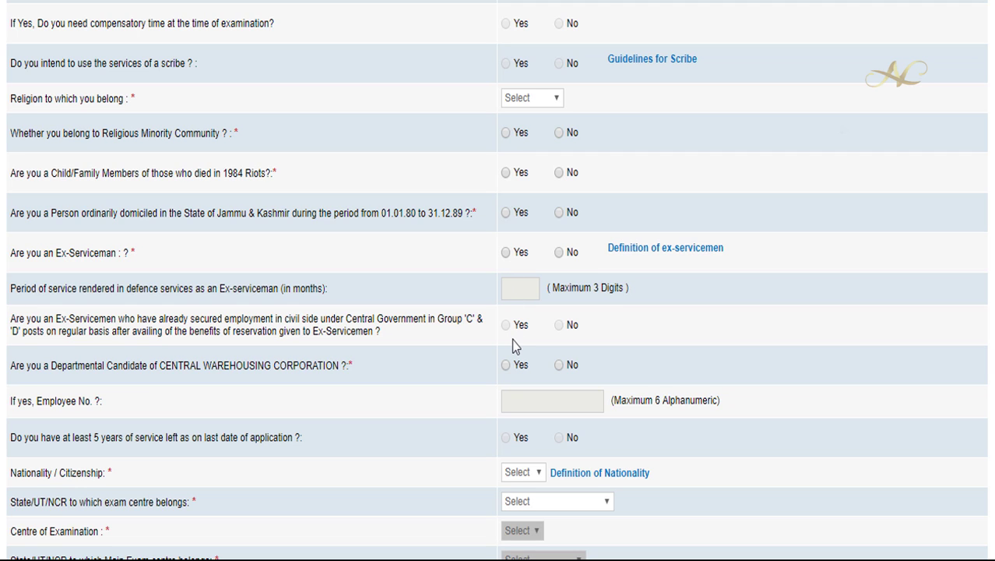
pyautogui.scroll(-3, 415, 327)
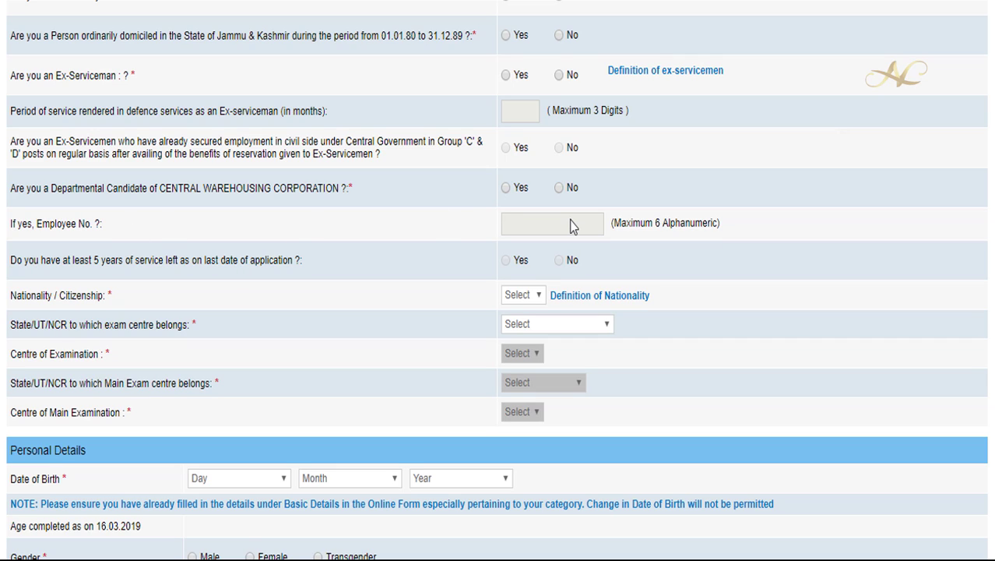
pyautogui.click(523, 299)
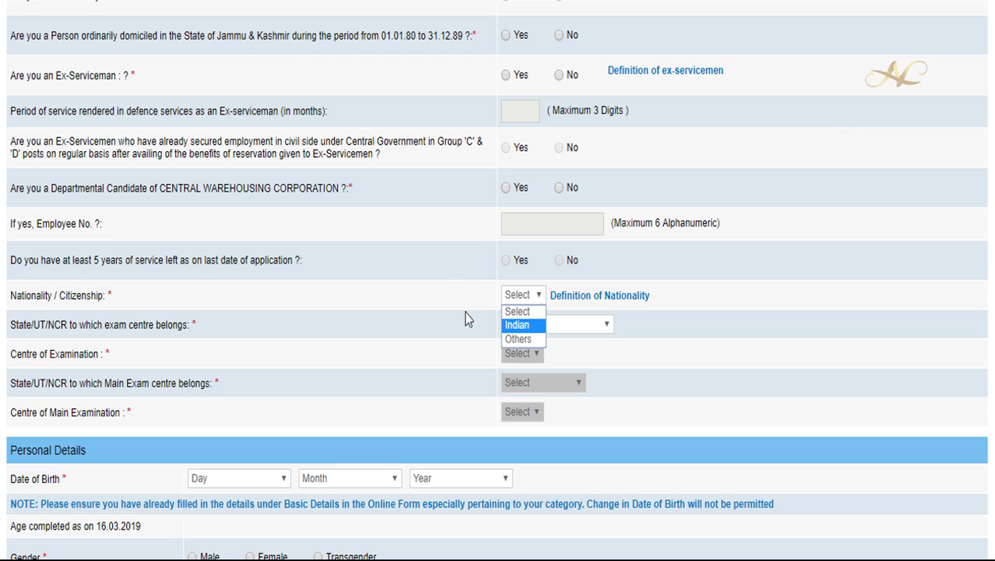
pyautogui.click(445, 286)
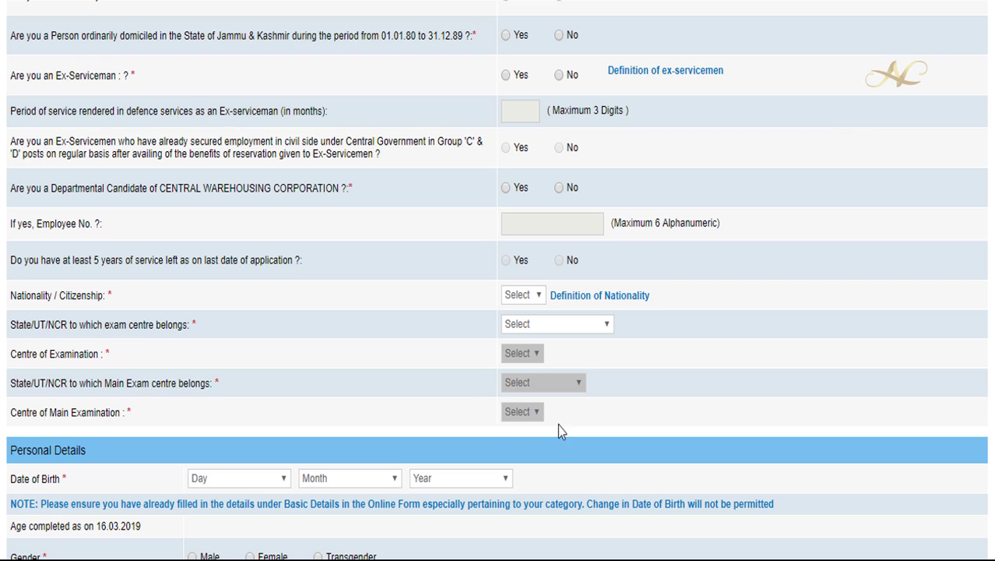
# Step: Try Gujarat as the exam centre state and look through its available examination centres
pyautogui.click(543, 325)
pyautogui.click(541, 215)
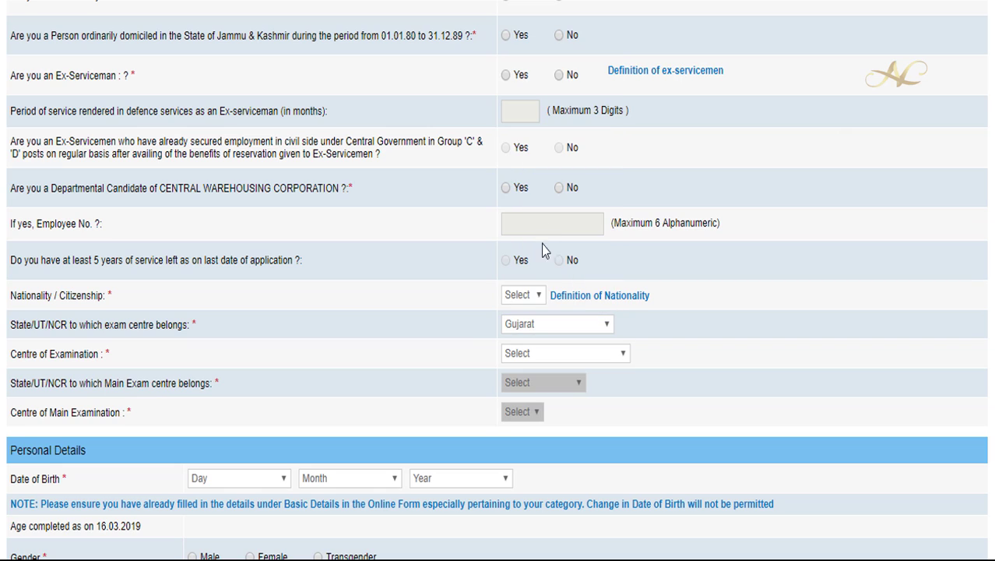
pyautogui.click(549, 352)
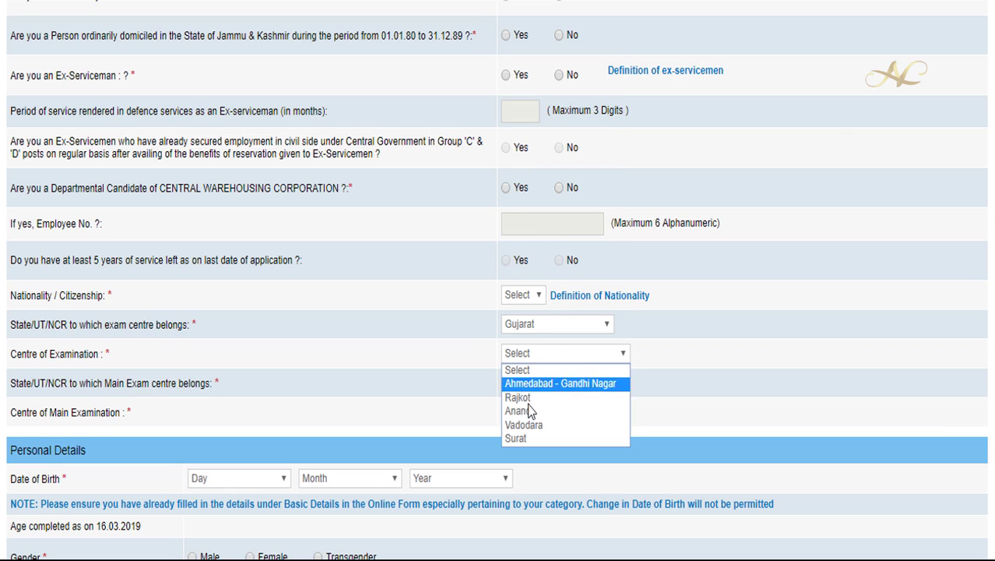
pyautogui.click(701, 341)
# Step: Examine the Personal Details, correspondence and permanent address, GST invoicing and application fee sections of the form
pyautogui.scroll(-2, 39, 323)
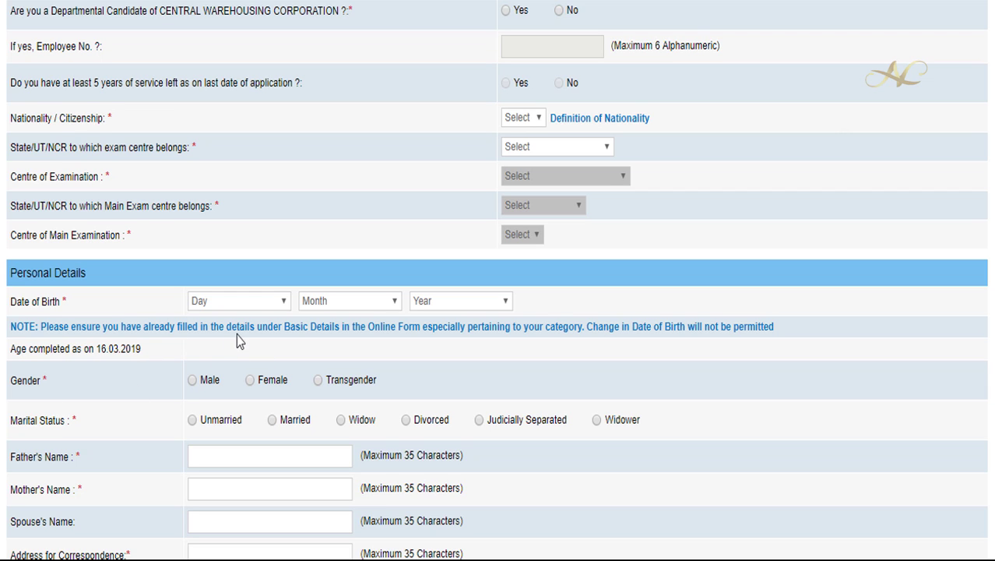
pyautogui.scroll(-2, 237, 337)
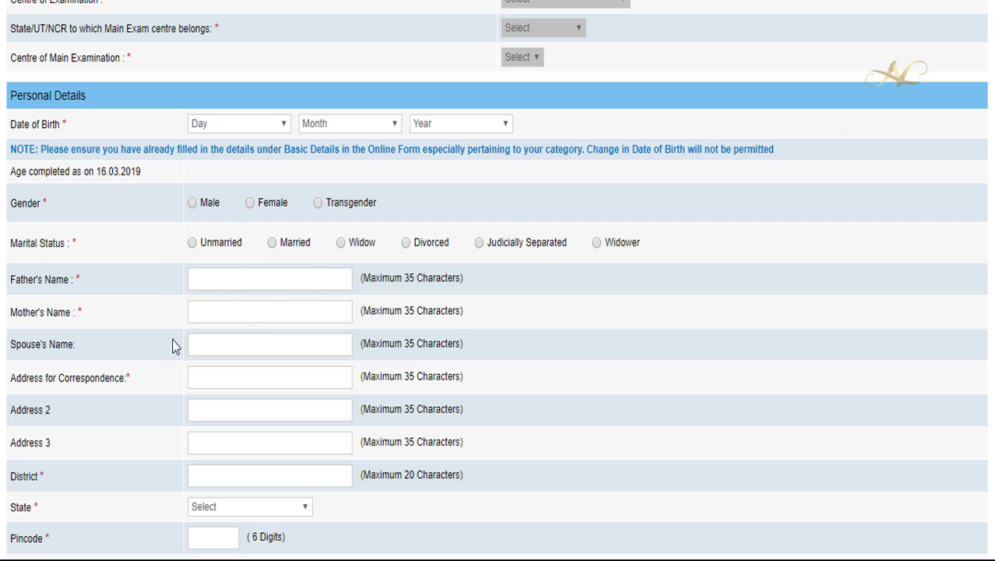
pyautogui.scroll(-2, 158, 349)
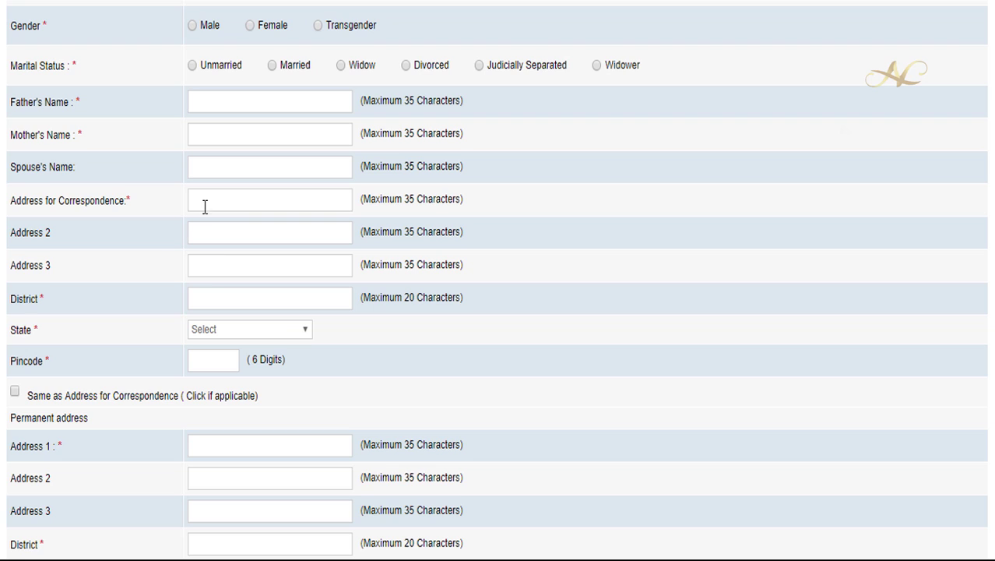
pyautogui.scroll(-2, 231, 259)
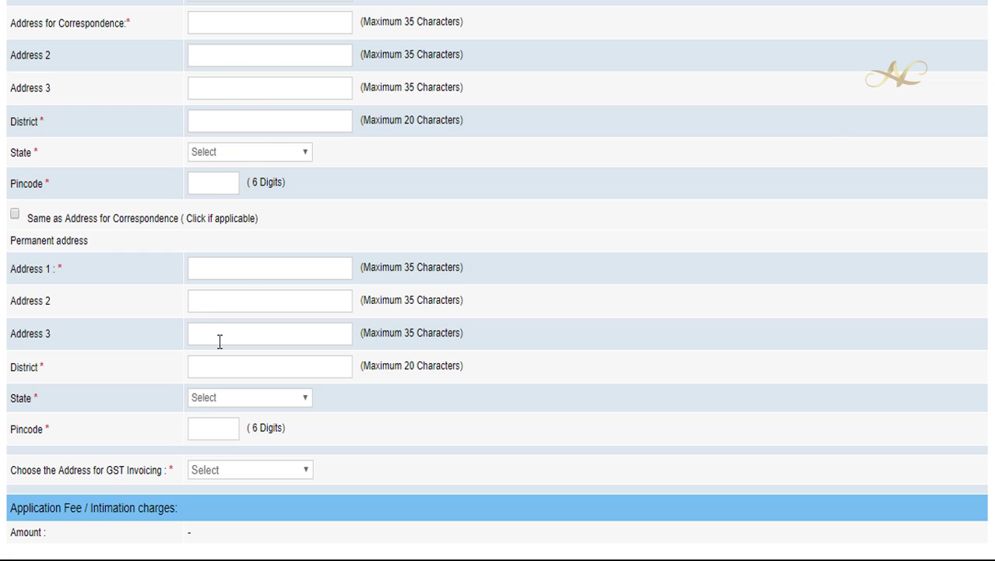
pyautogui.scroll(-3, 276, 362)
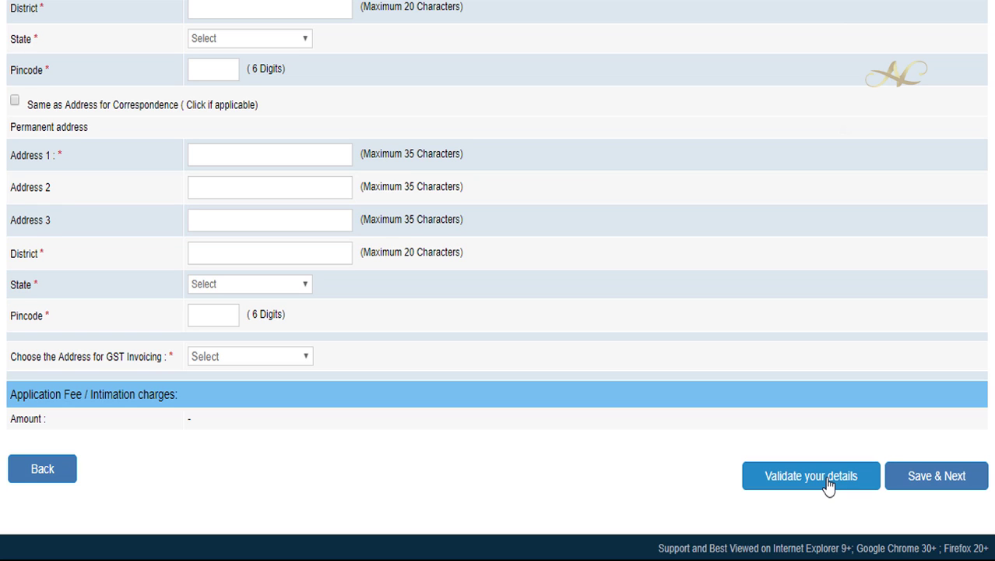
pyautogui.scroll(3, 598, 323)
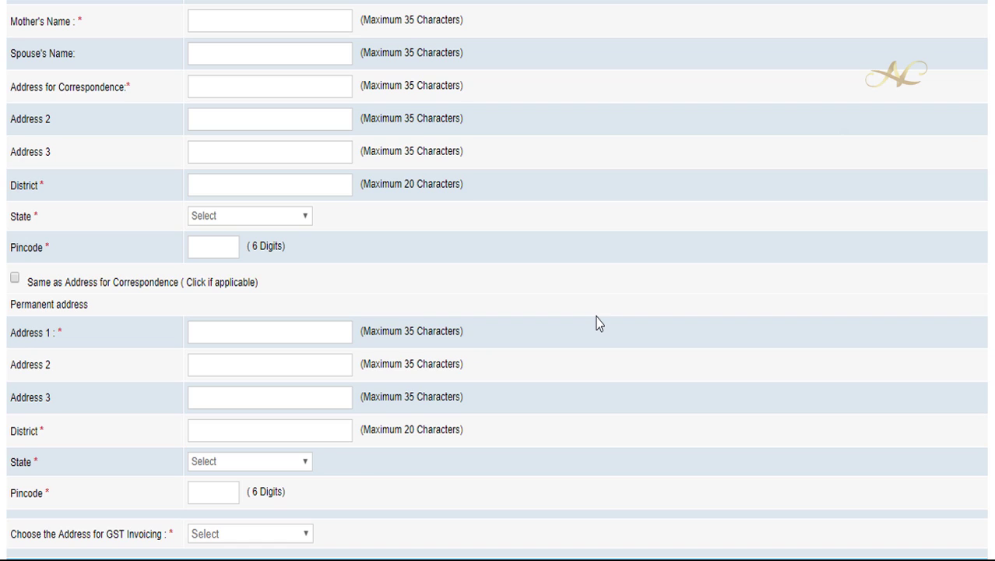
# Step: Save the basic details of the application and proceed to the Qualification / Experience / Languages section
pyautogui.scroll(-3, 598, 322)
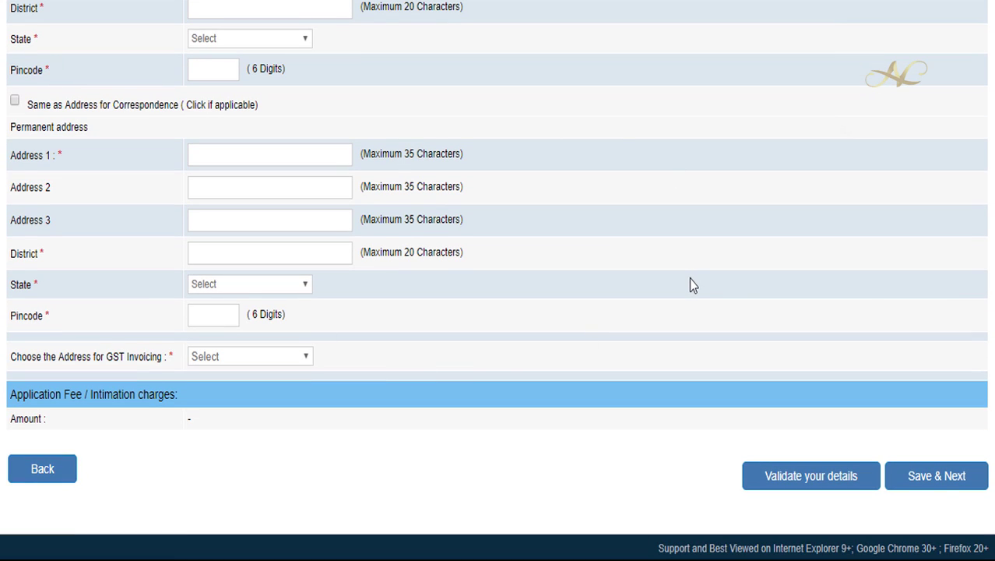
pyautogui.click(938, 487)
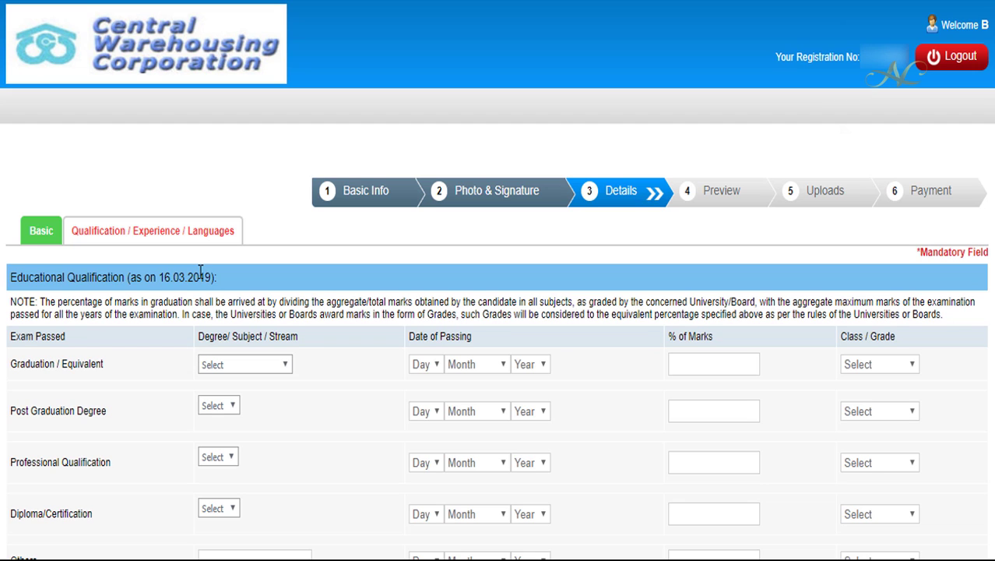
# Step: Examine the educational qualification, passing date, computer knowledge, work experience and languages known fields of the form
pyautogui.scroll(-2, 165, 333)
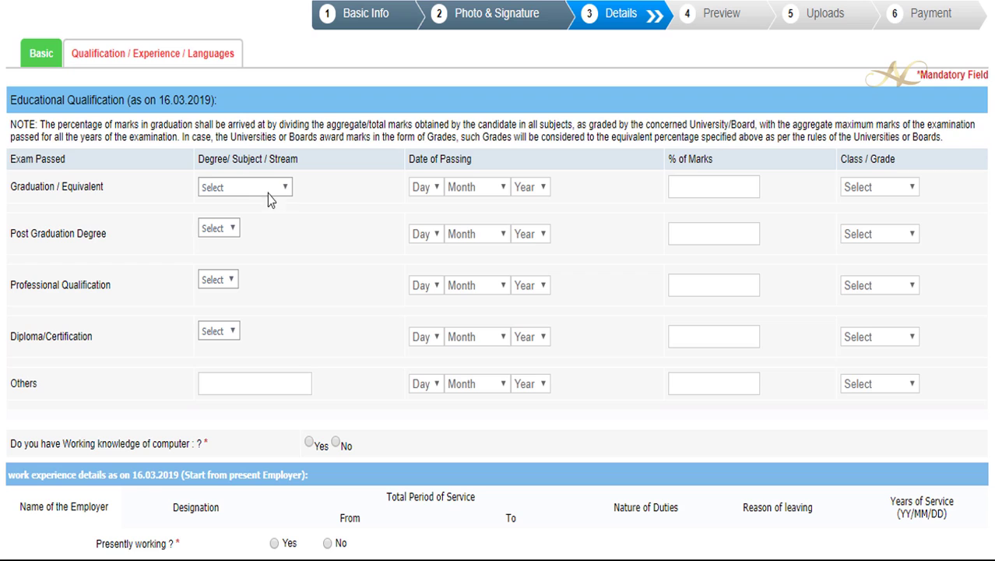
pyautogui.click(436, 187)
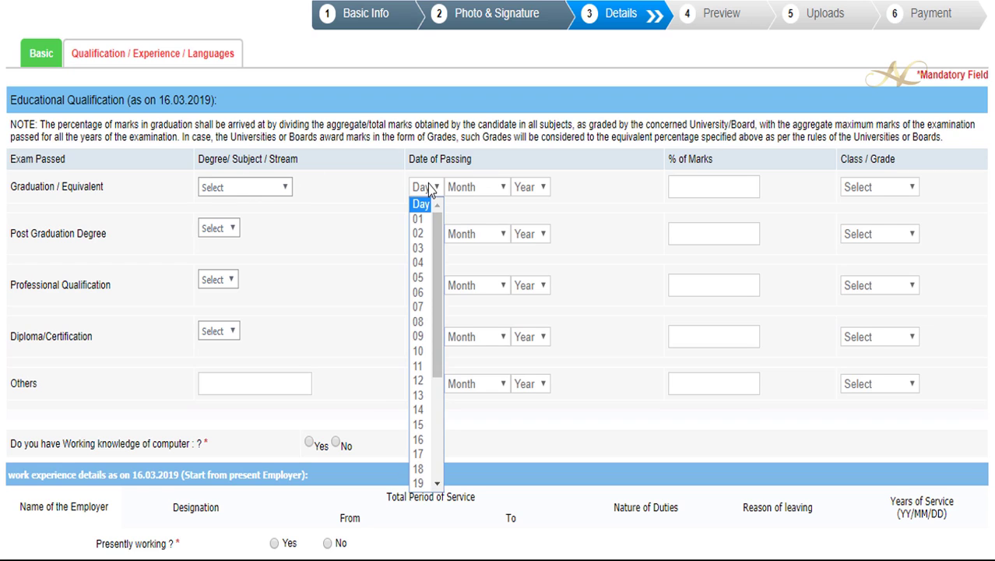
pyautogui.click(436, 191)
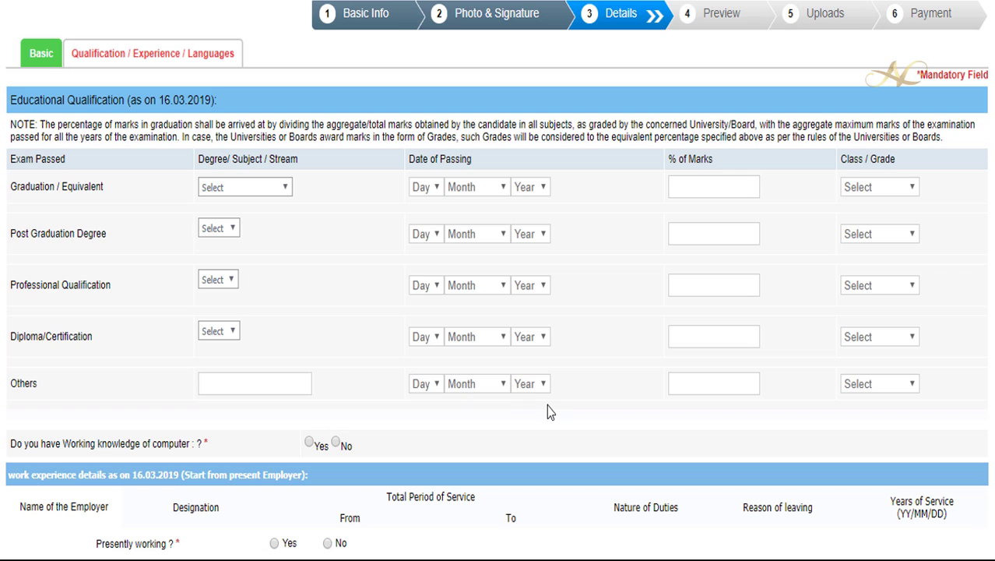
pyautogui.scroll(-2, 234, 355)
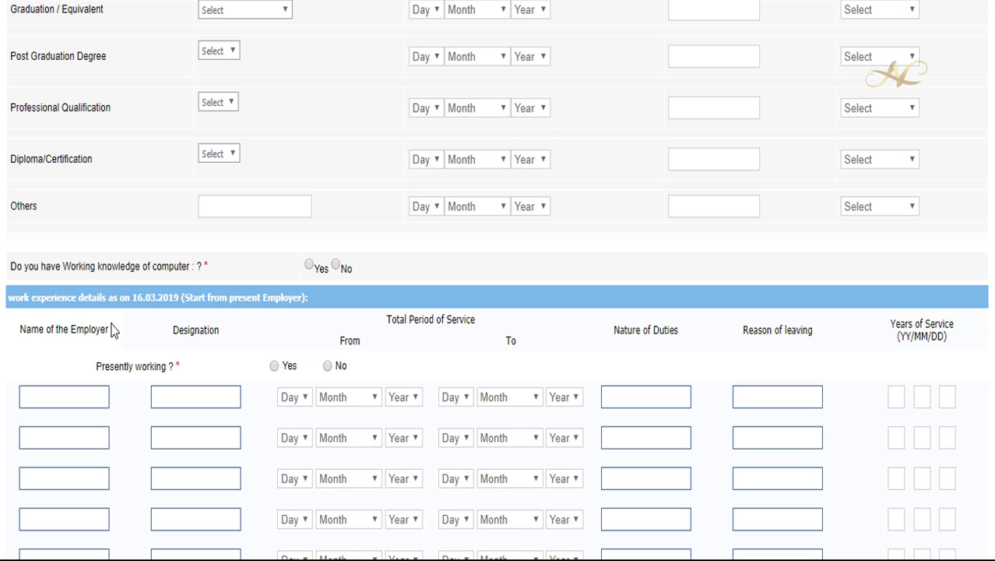
pyautogui.scroll(-2, 112, 329)
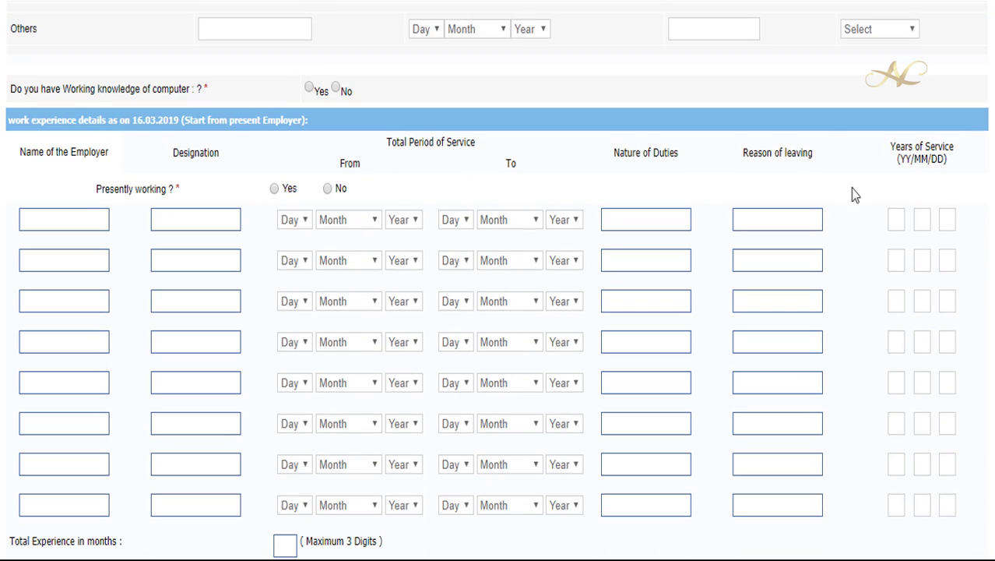
pyautogui.scroll(-2, 189, 195)
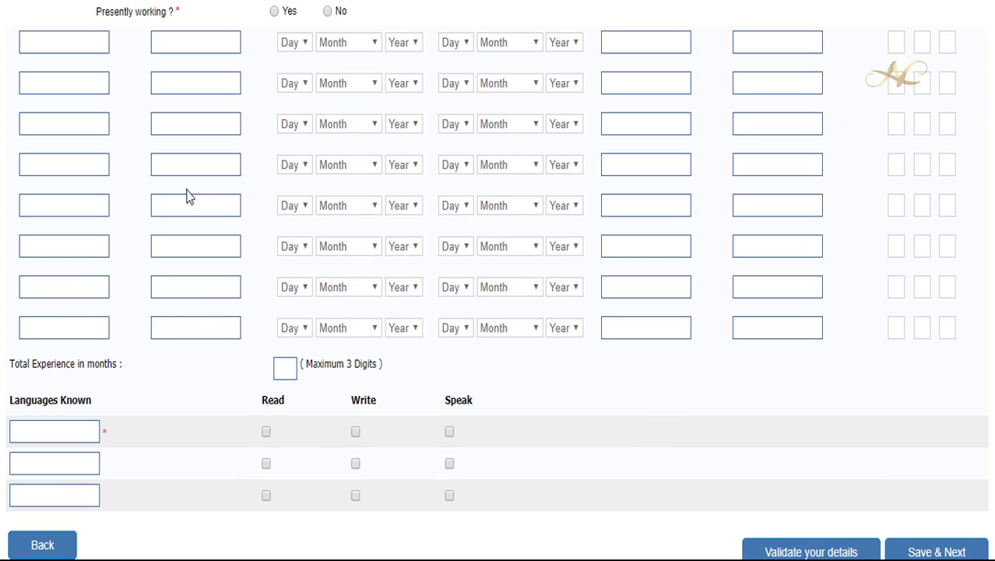
pyautogui.scroll(-1, 155, 366)
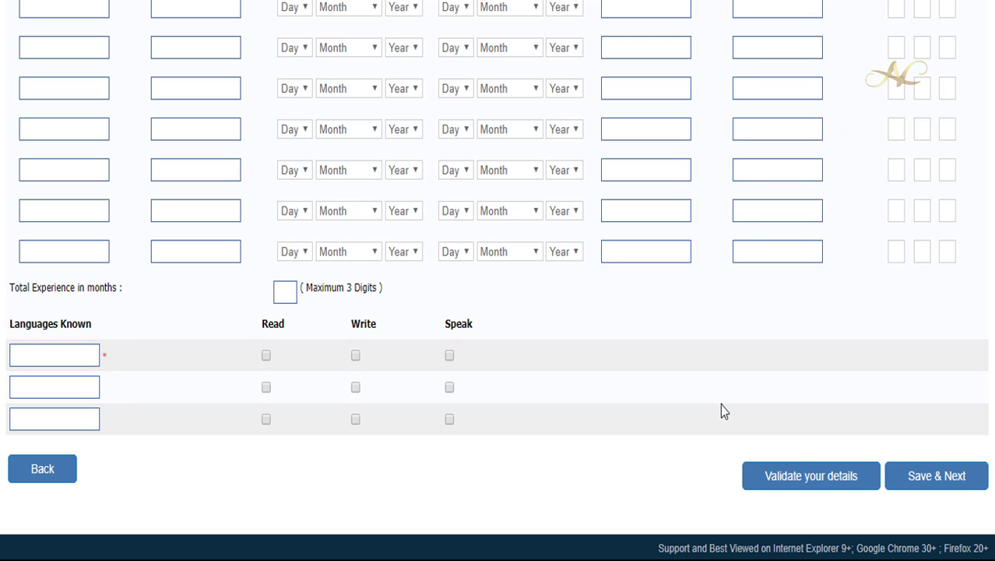
# Step: Save the qualification details, then make and confirm the final submission of the previewed application
pyautogui.click(925, 484)
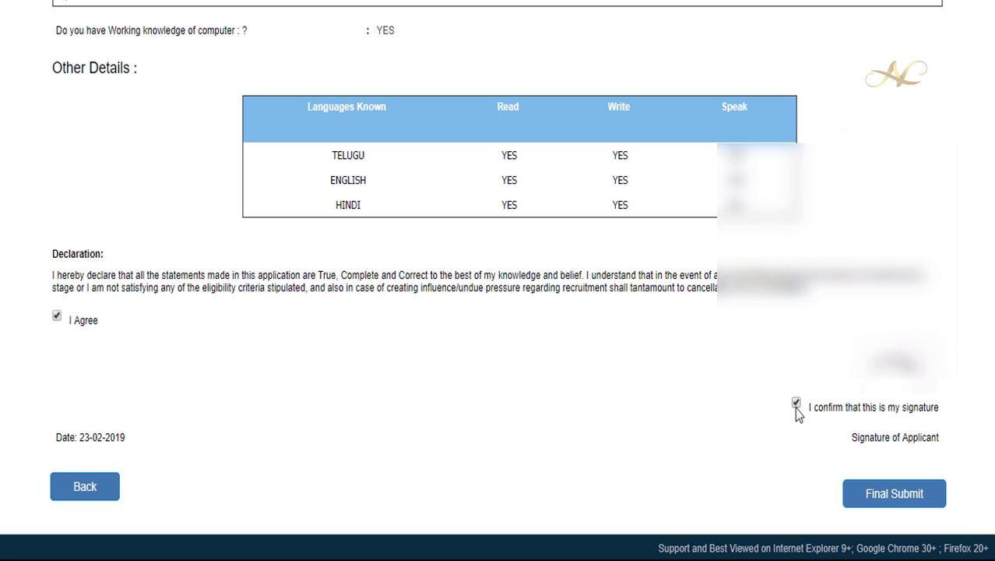
pyautogui.click(906, 502)
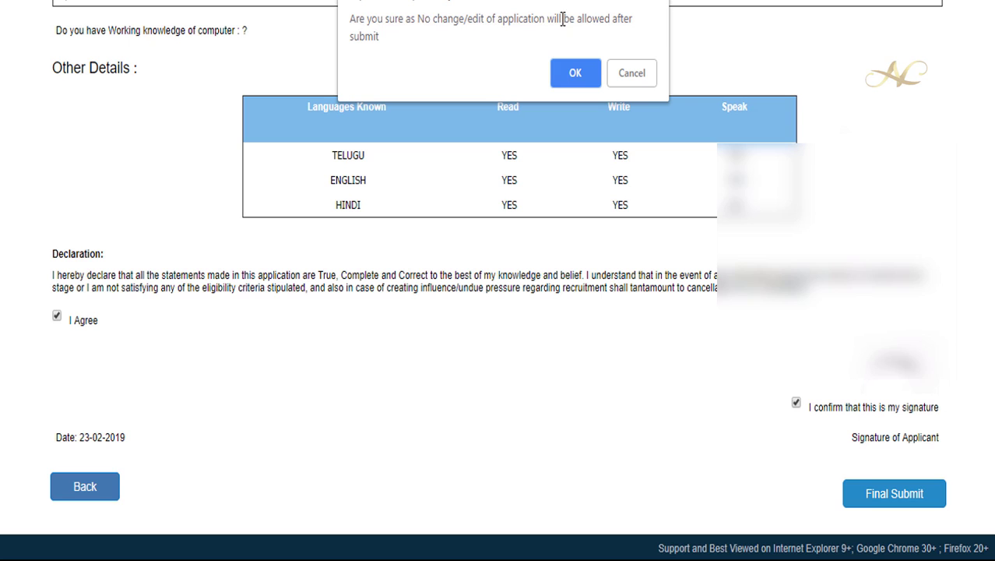
pyautogui.click(567, 75)
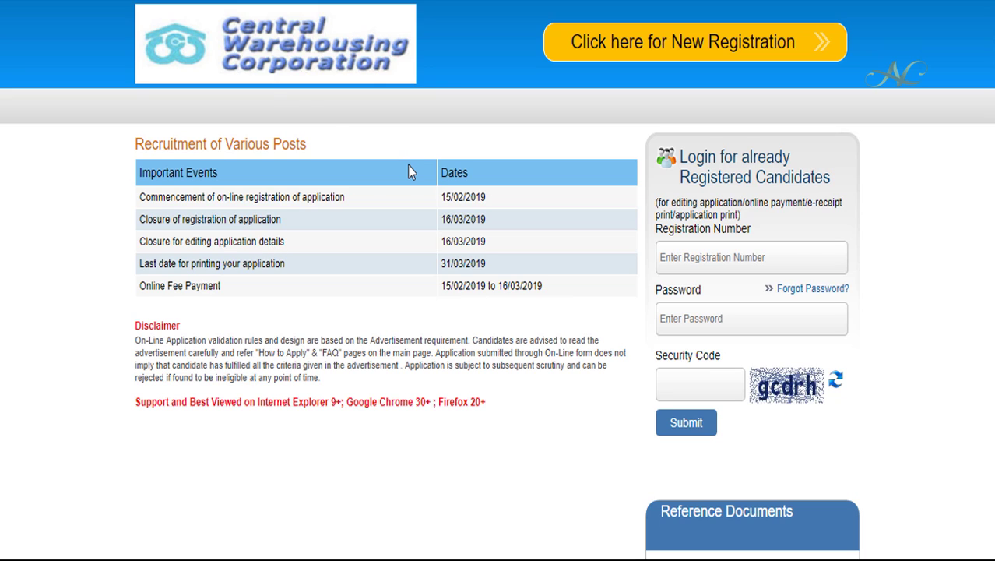
# Step: Open the How to Apply reference document and read its upload, hand-written declaration and application fee instructions
pyautogui.scroll(-3, 912, 269)
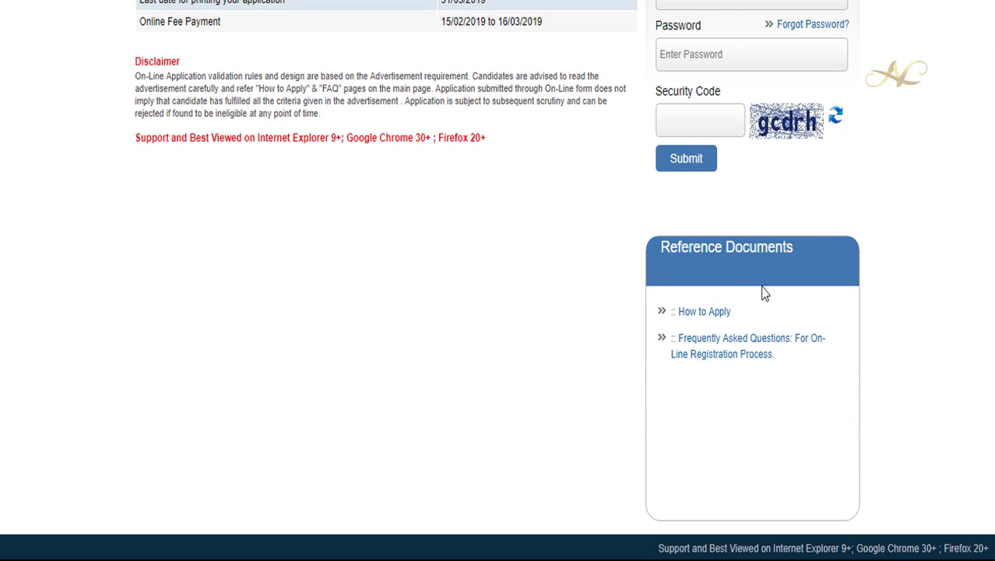
pyautogui.click(711, 315)
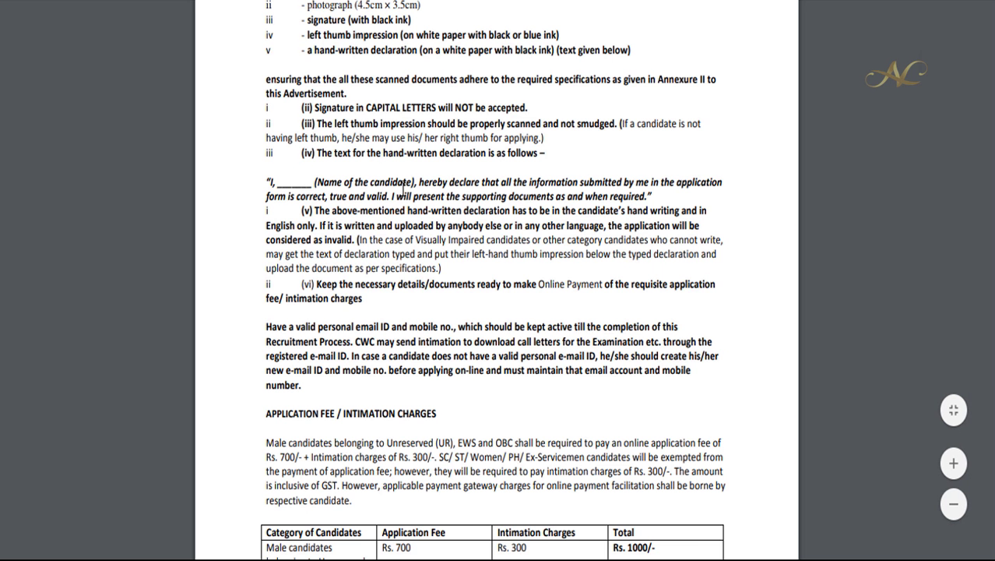
pyautogui.scroll(3, 402, 190)
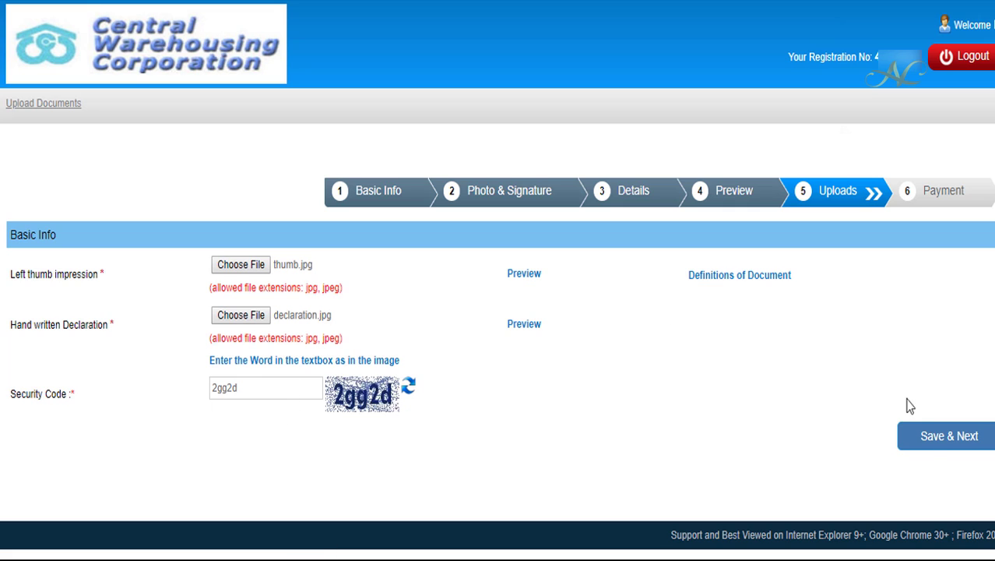
# Step: Save and confirm the thumb.jpg and declaration.jpg uploads, and submit the application fee payment
pyautogui.click(933, 450)
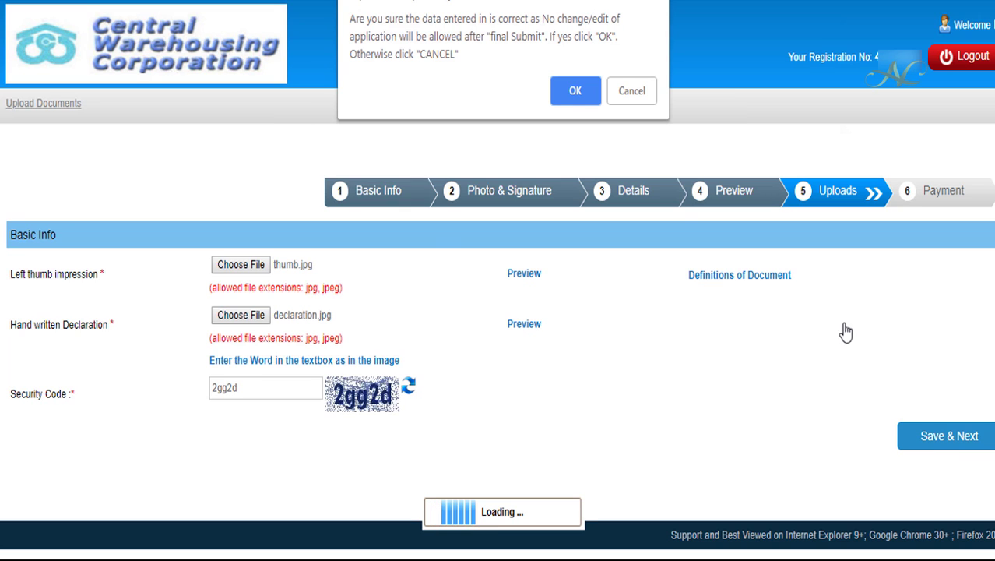
pyautogui.click(574, 92)
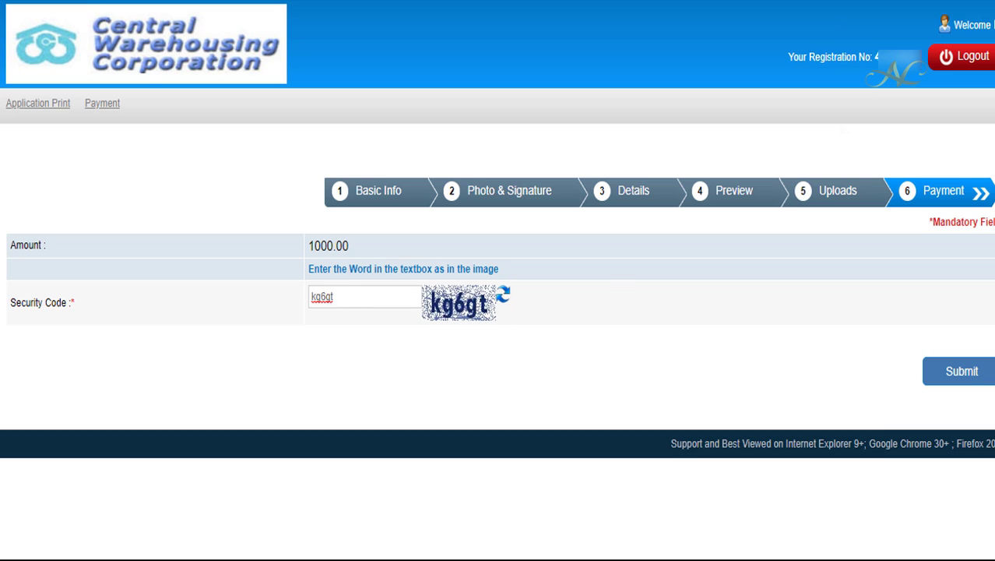
pyautogui.click(963, 379)
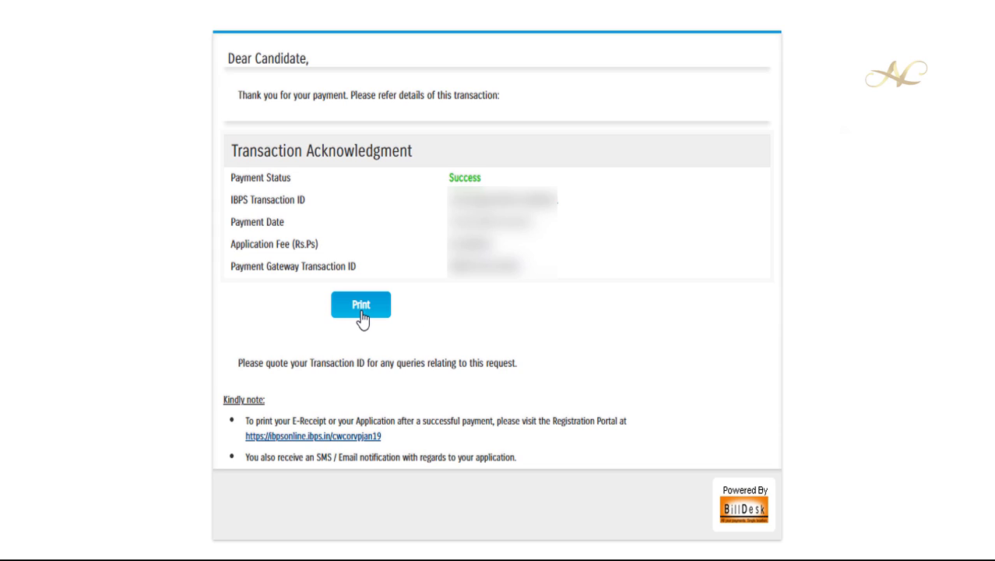
# Step: Review the transaction acknowledgment and open its registration portal link for printing the e-receipt or application
pyautogui.scroll(-1, 361, 317)
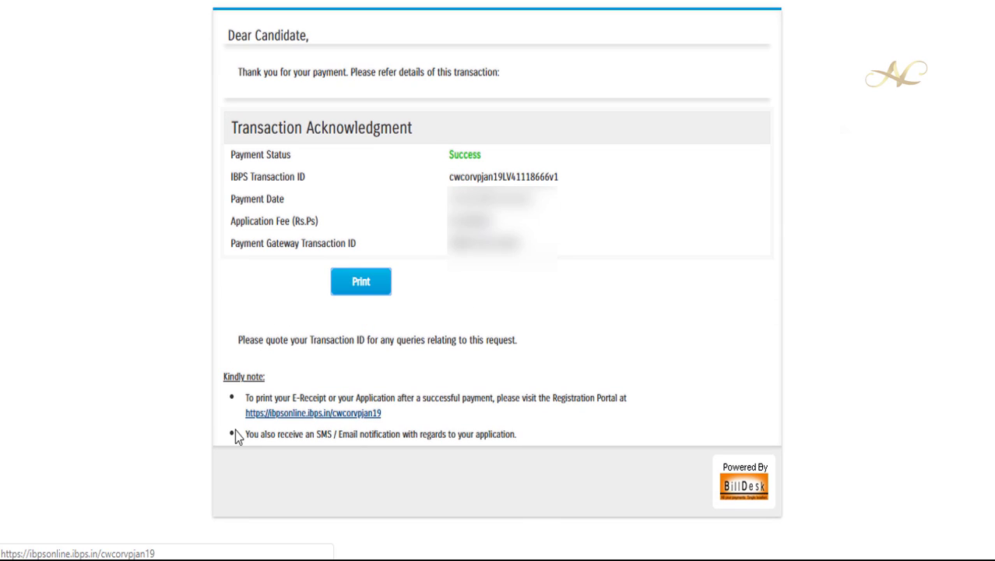
pyautogui.click(322, 416)
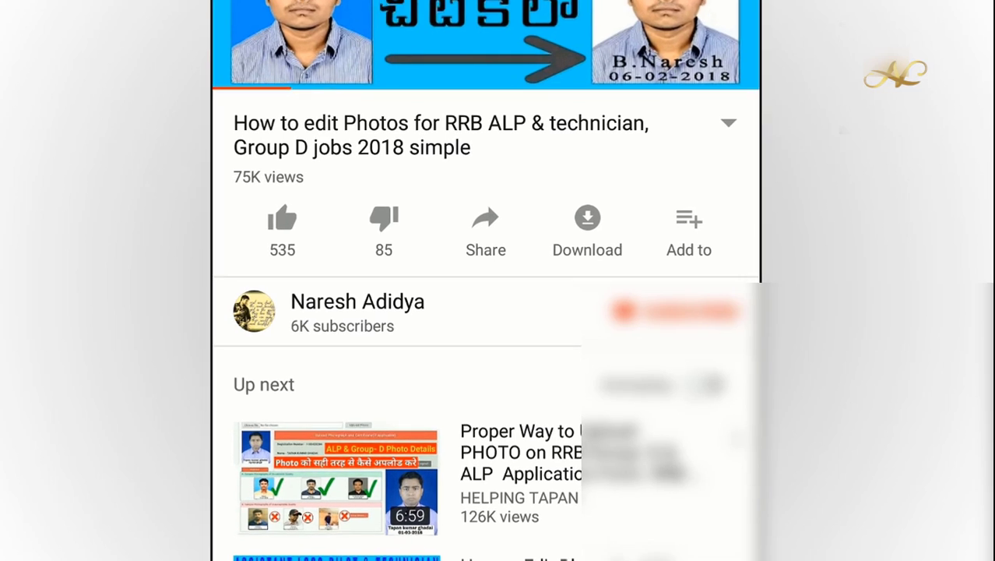
# Step: In YouTube, like the video on editing photos for RRB ALP & technician jobs and view its sharing options
pyautogui.click(247, 204)
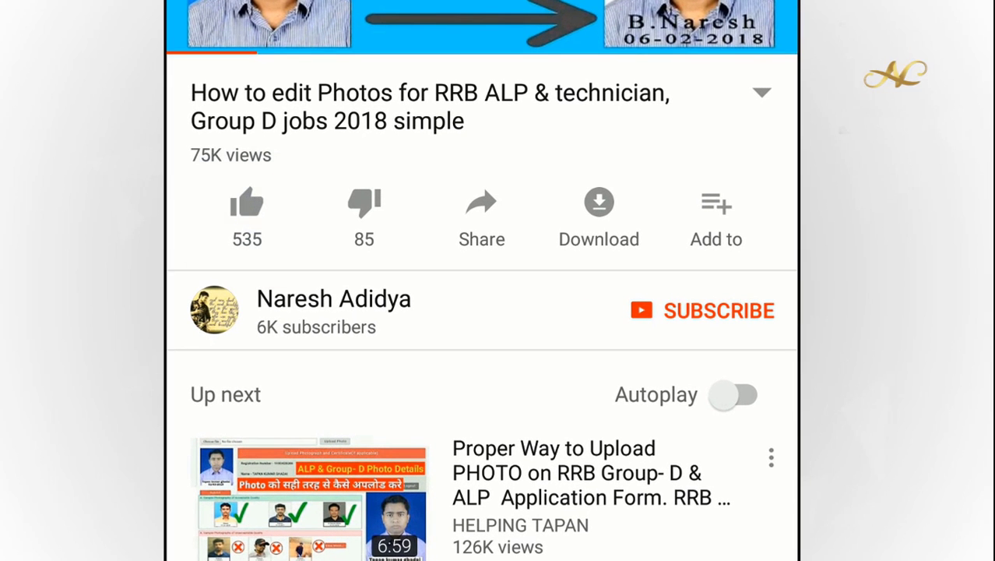
pyautogui.click(481, 214)
pyautogui.press('Escape')
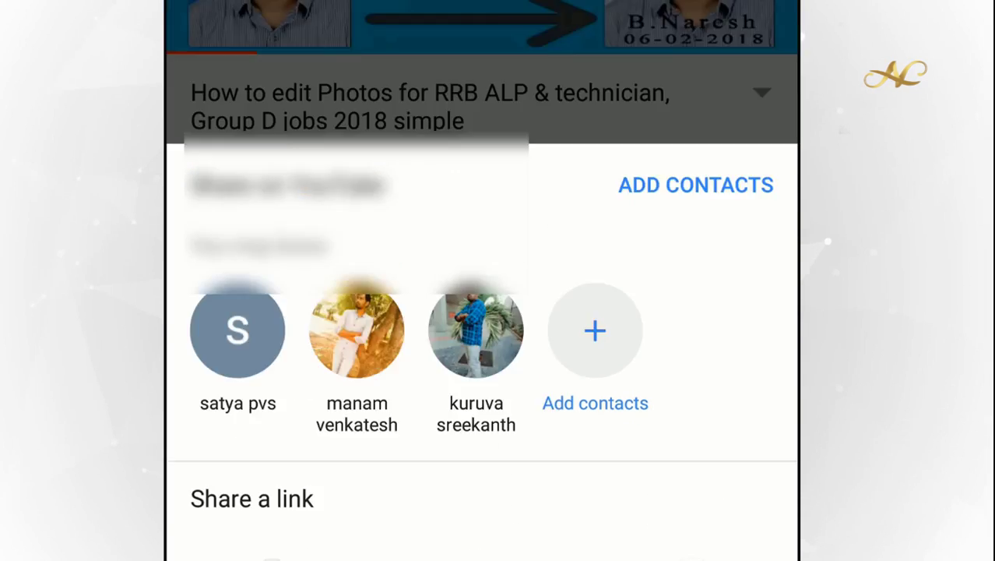